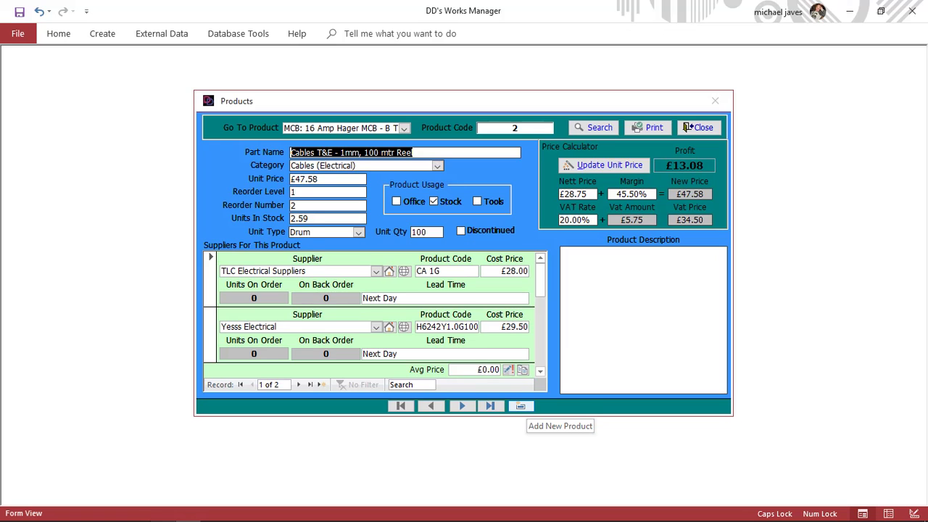
Step: Add a new product record and begin its part name with "MCB: "
click(521, 405)
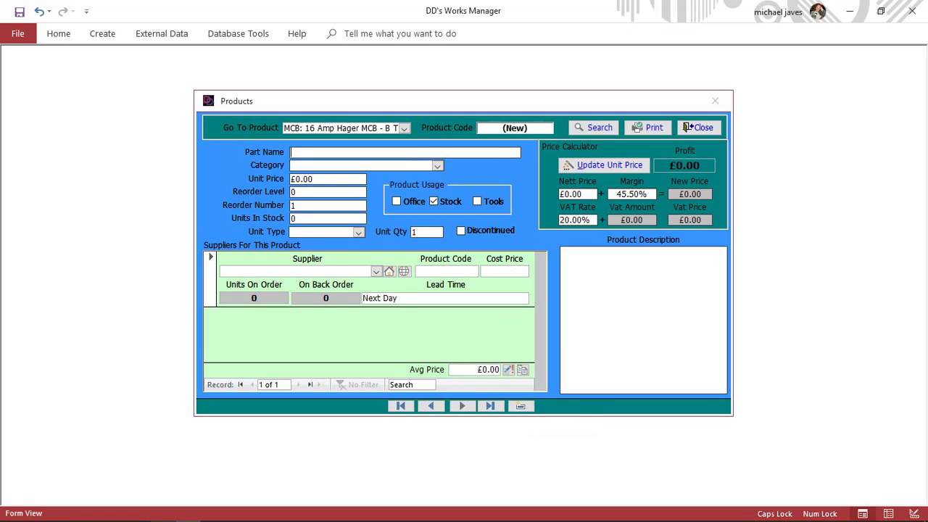
text(MCB)
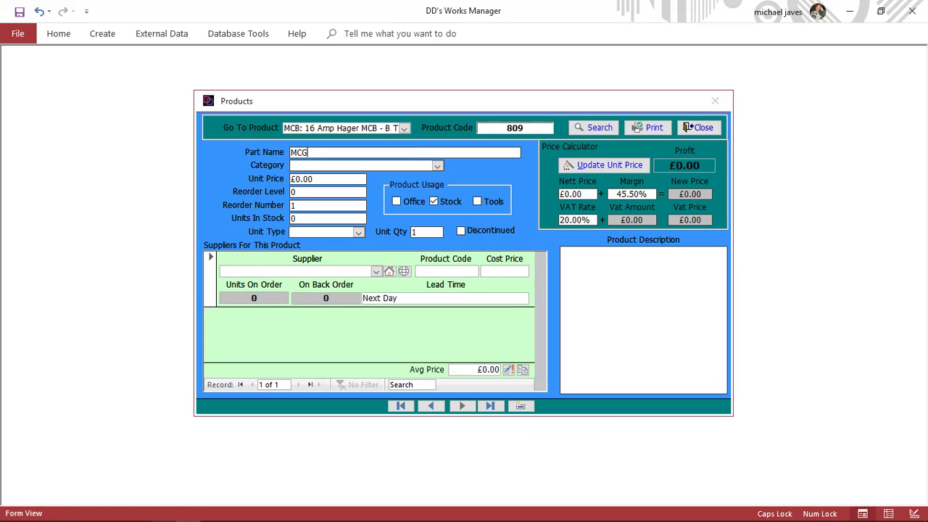
key(BackSpace)
text(B:)
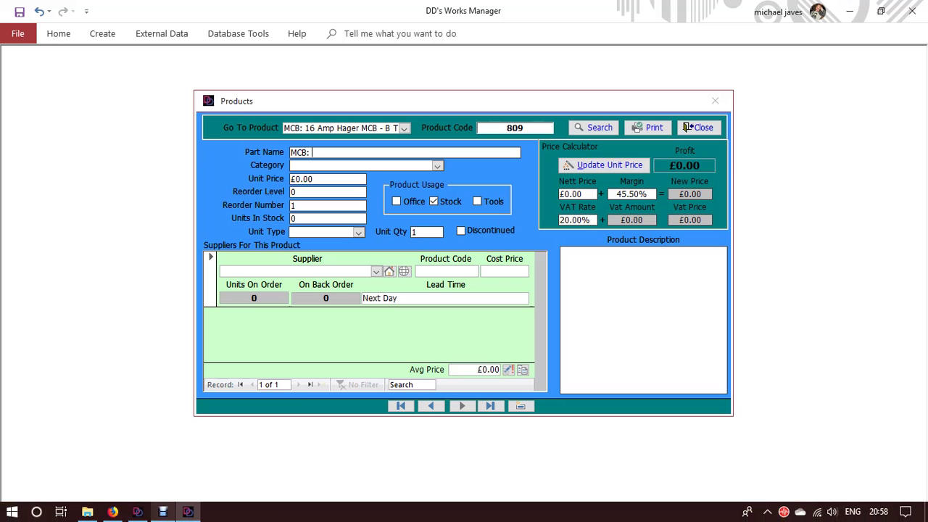
Step: Copy the description "20 Amp Hager MCB - B Type" from the TLC page in Firefox and append it to the part name
click(113, 512)
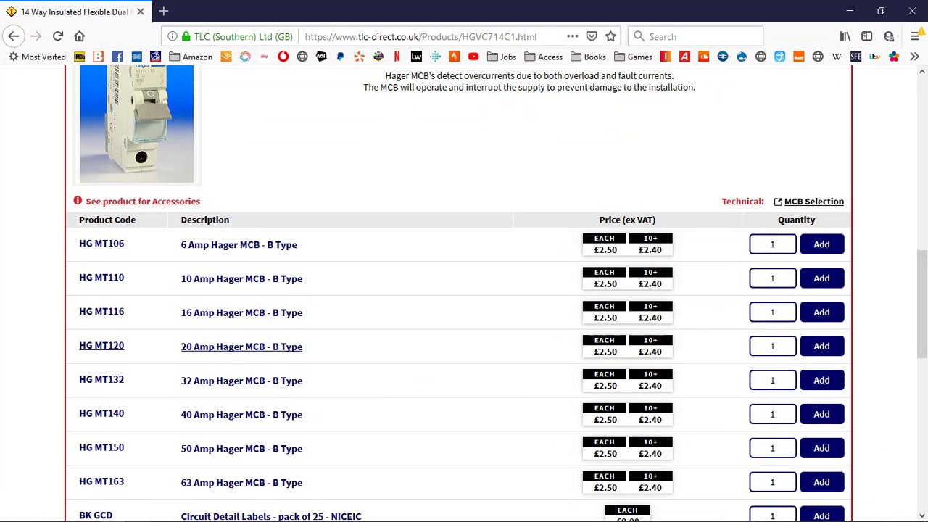
drag(181, 347, 303, 346)
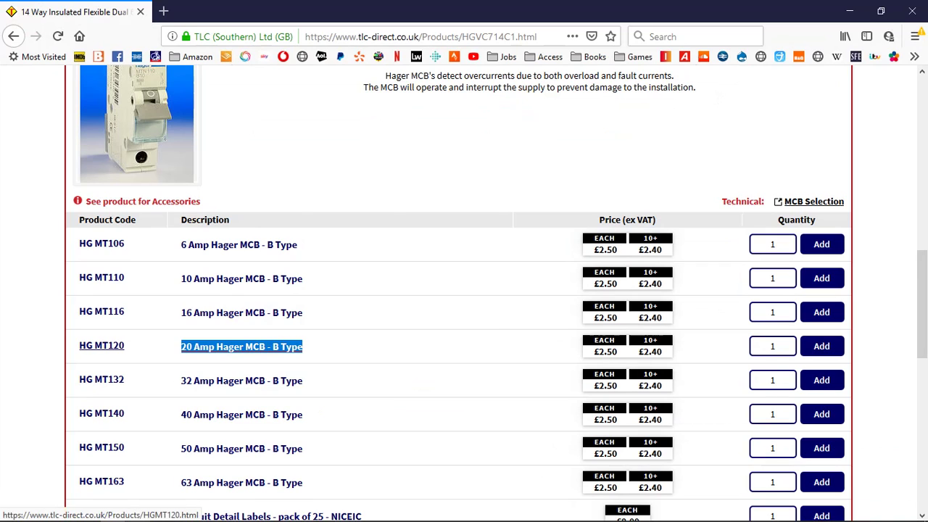
right_click(302, 346)
click(333, 248)
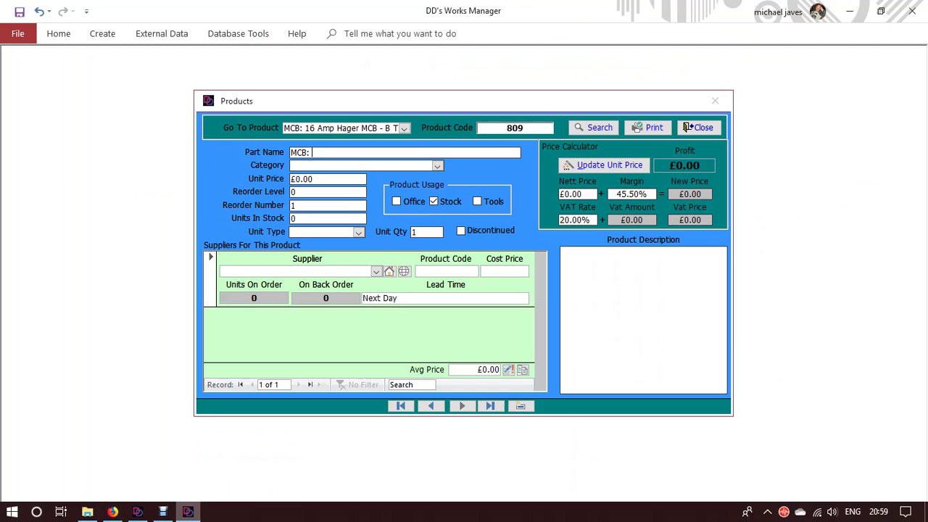
click(138, 511)
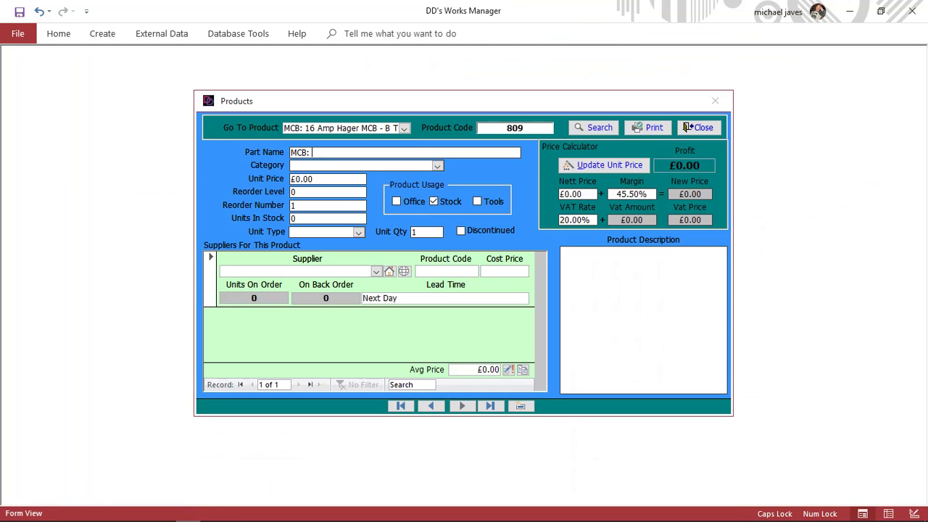
right_click(343, 152)
click(377, 213)
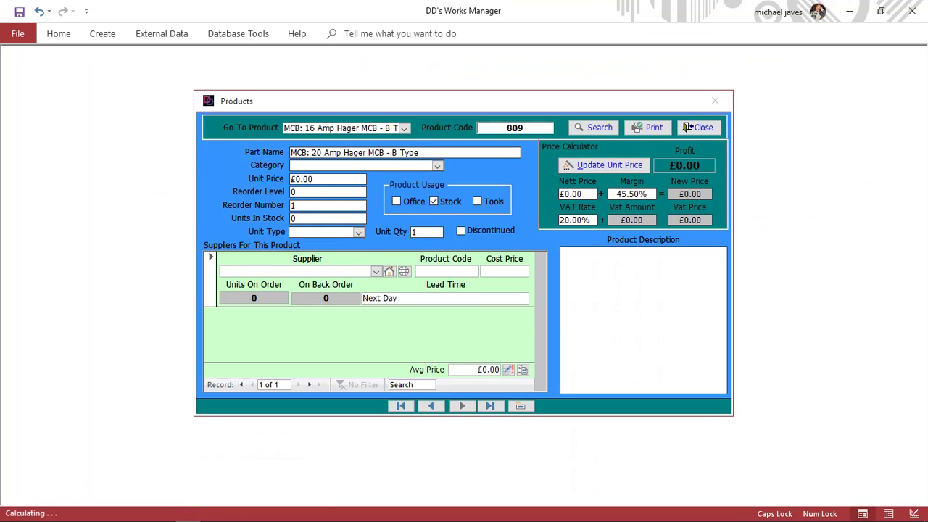
Step: Set the new product's category to Consumer Units/MCB'S and its unit type to Each
click(437, 165)
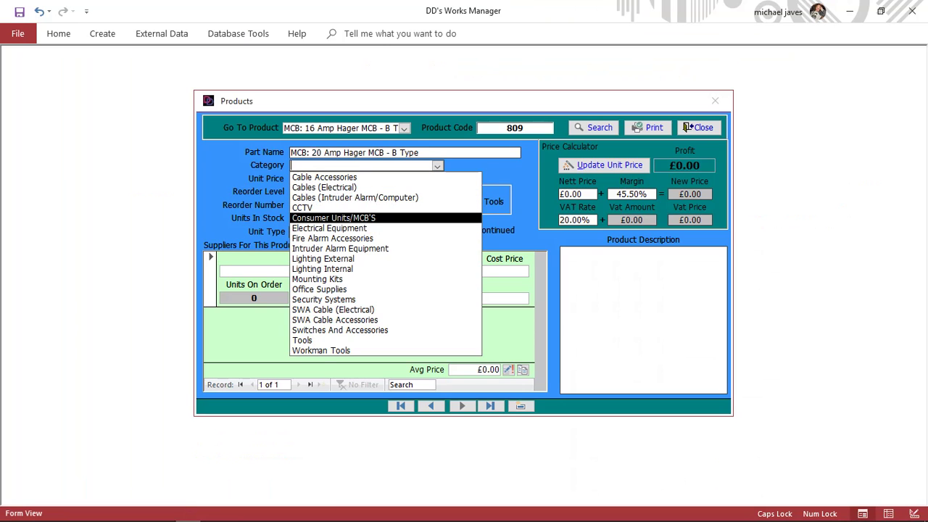
key(Return)
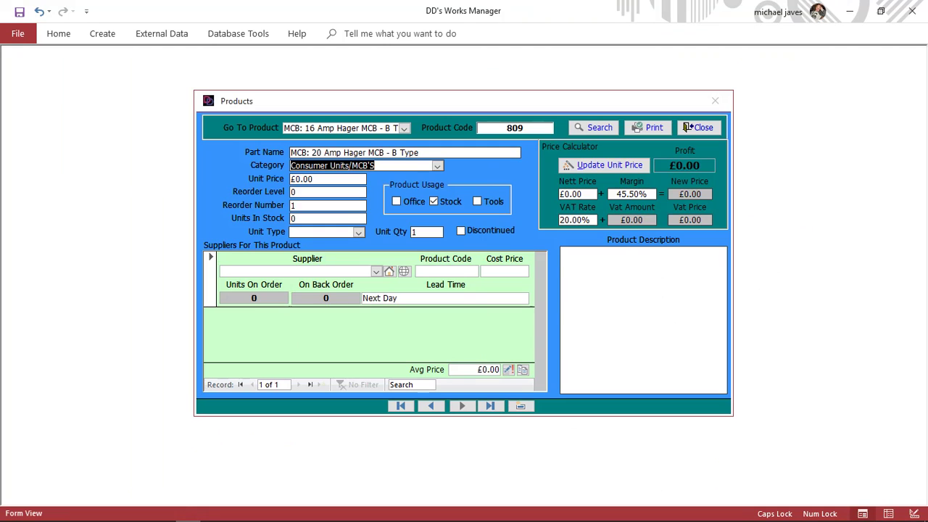
click(358, 232)
key(Return)
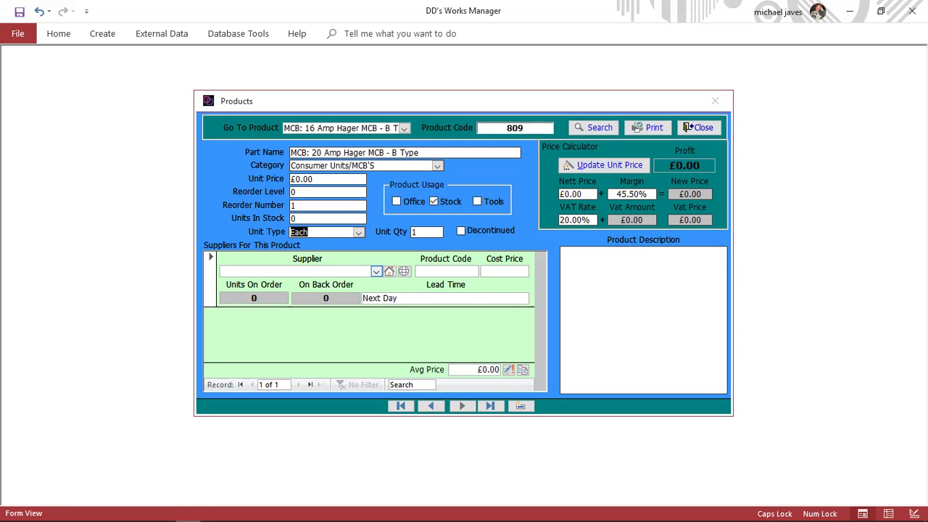
Step: Add TLC Electrical Suppliers as the first supplier for this product
click(376, 271)
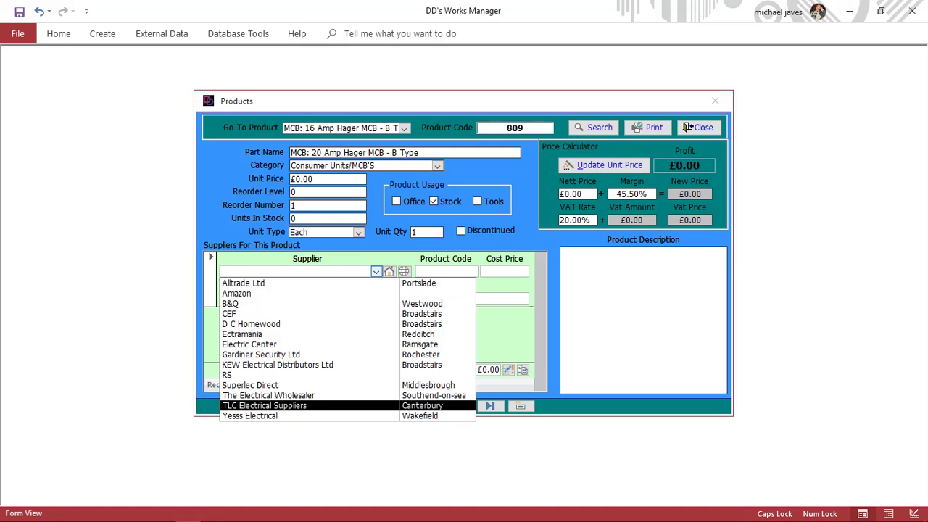
key(Return)
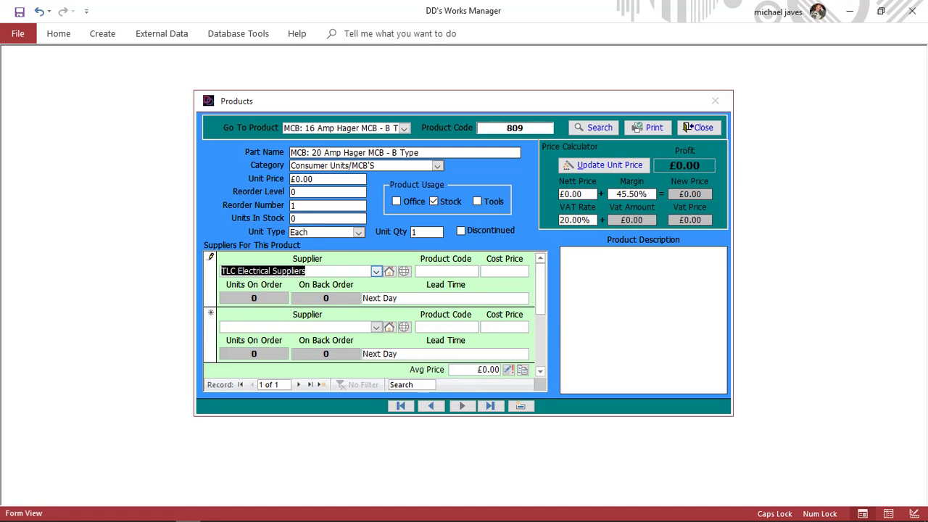
key(Tab)
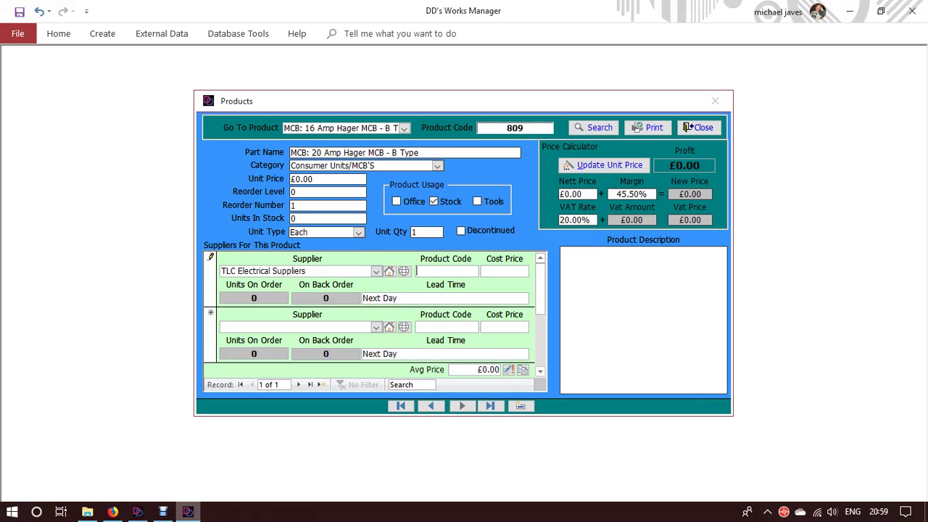
Step: Copy the code HG MT120 from the TLC page in Firefox and paste it as the TLC supplier's product code
click(112, 511)
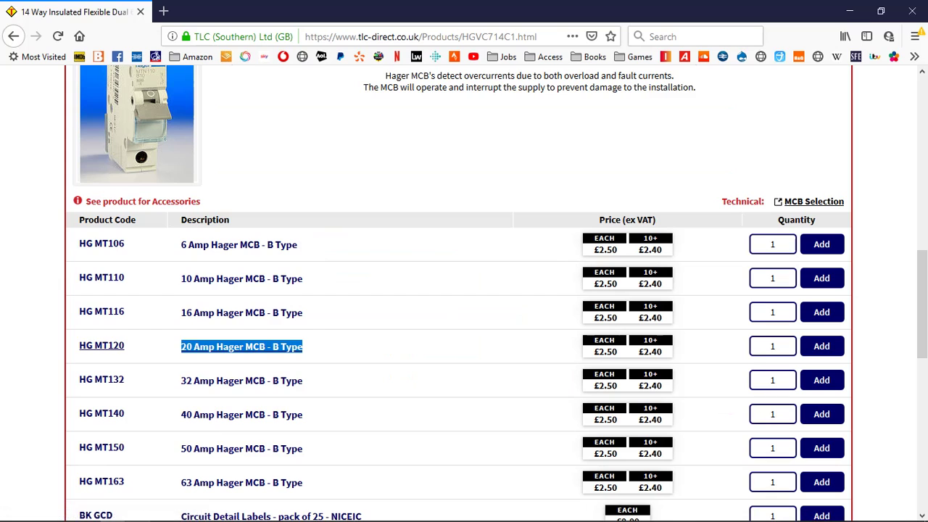
drag(124, 345, 79, 346)
right_click(82, 347)
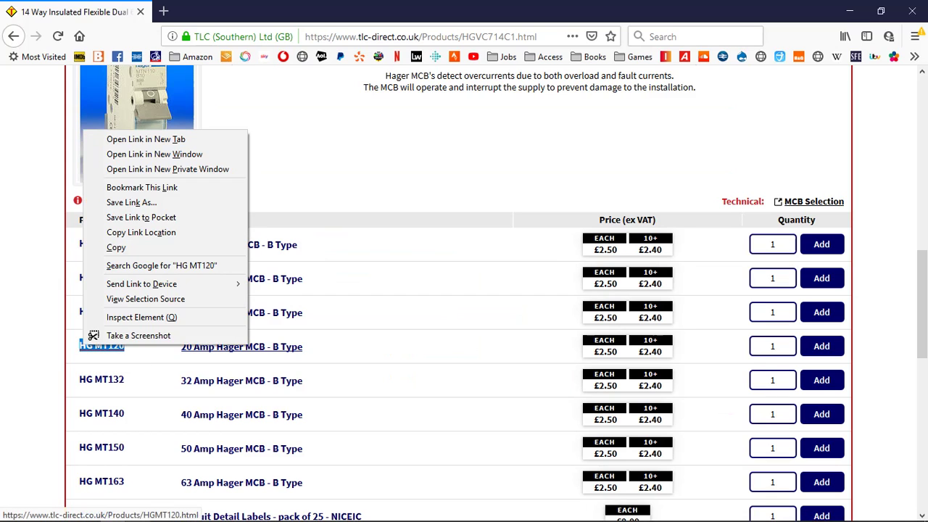
click(116, 247)
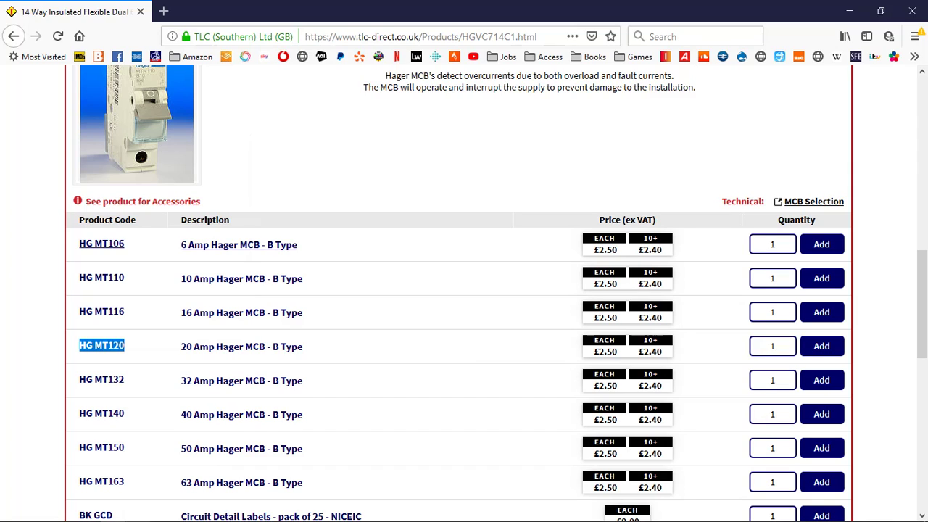
mouse_move(137, 511)
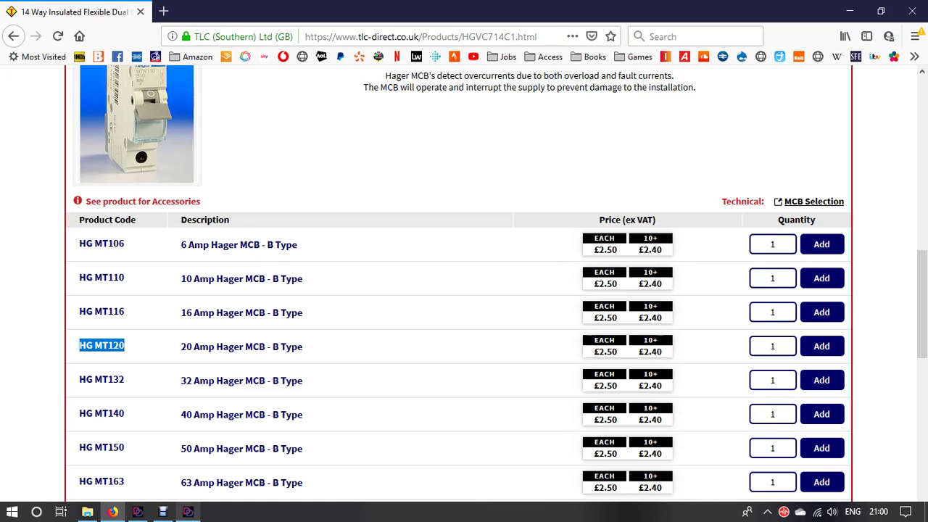
click(138, 511)
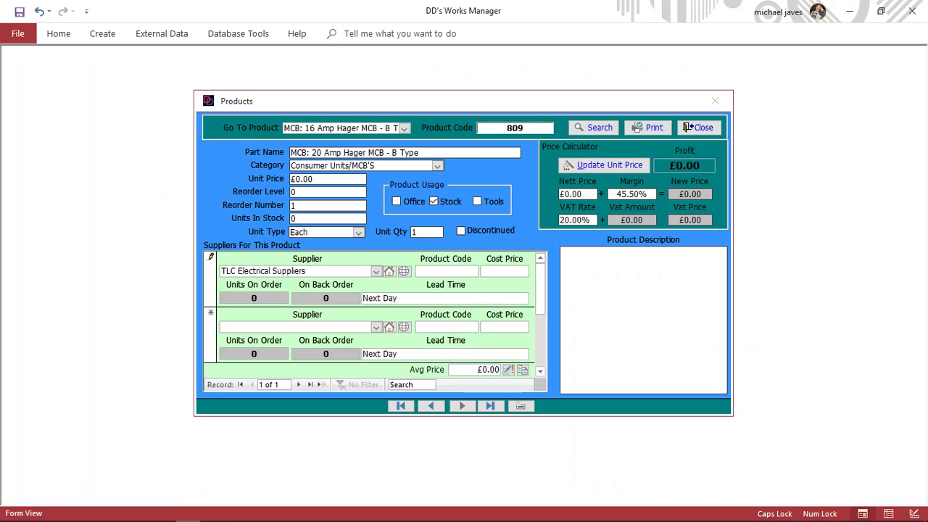
click(687, 127)
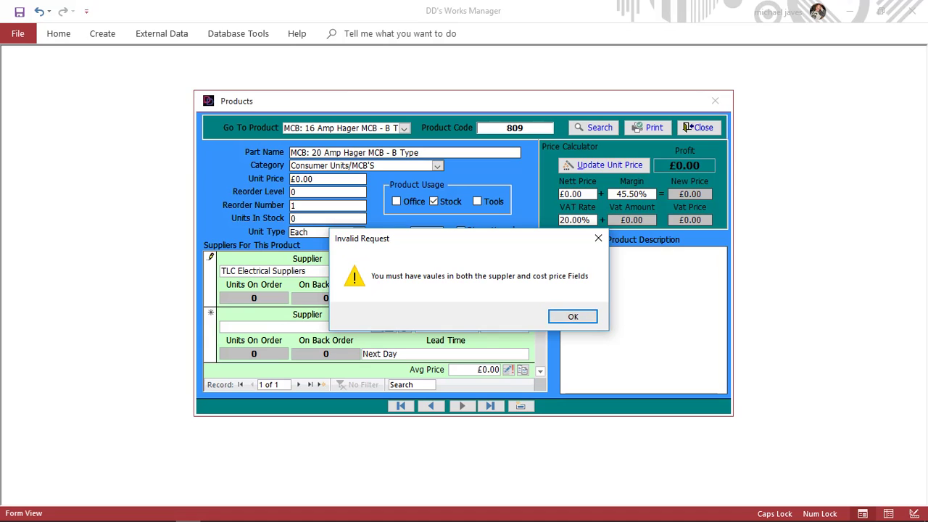
key(Return)
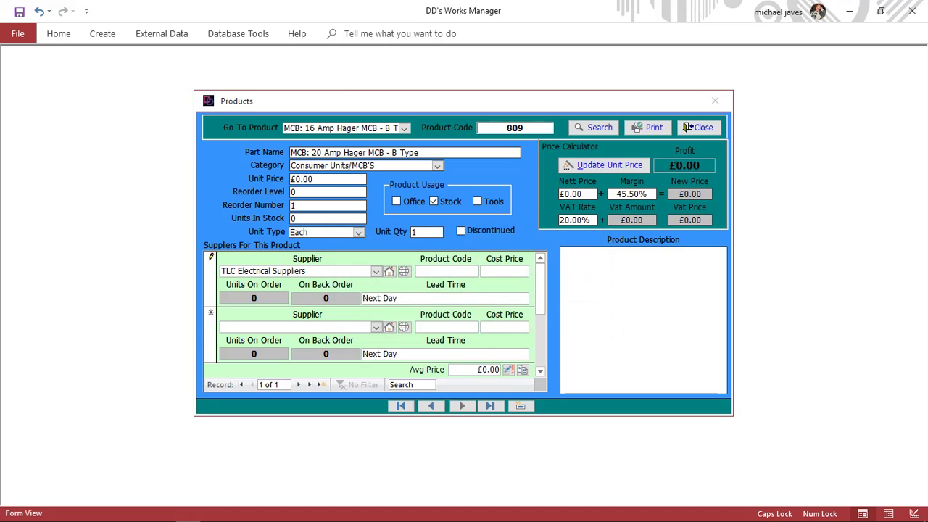
right_click(458, 270)
click(507, 329)
key(Tab)
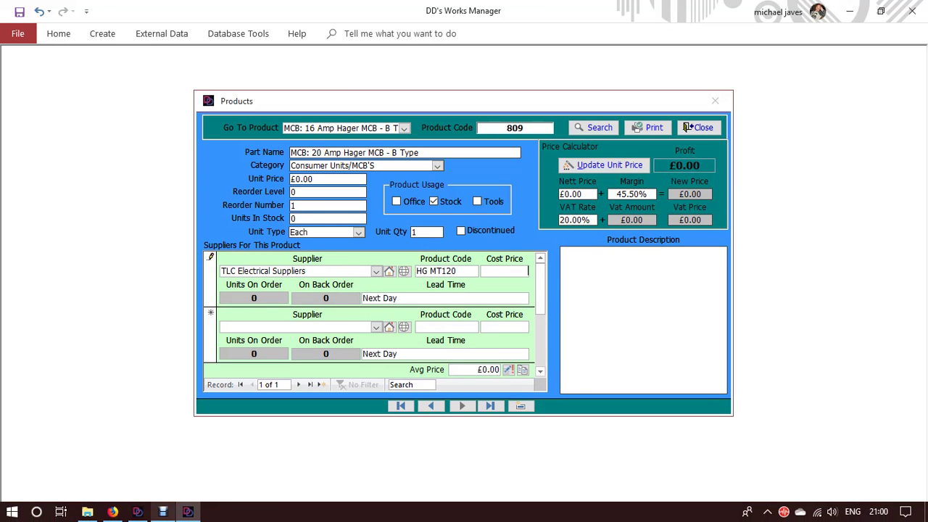
Step: Check the 20 Amp MCB's price on the TLC page, enter a supplier cost price of 2.50 and calculate the average price
click(113, 511)
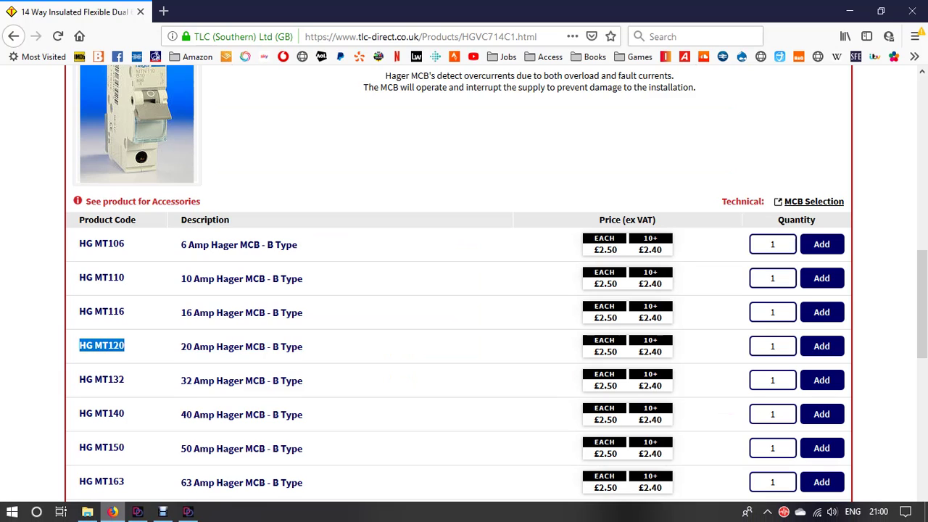
click(187, 512)
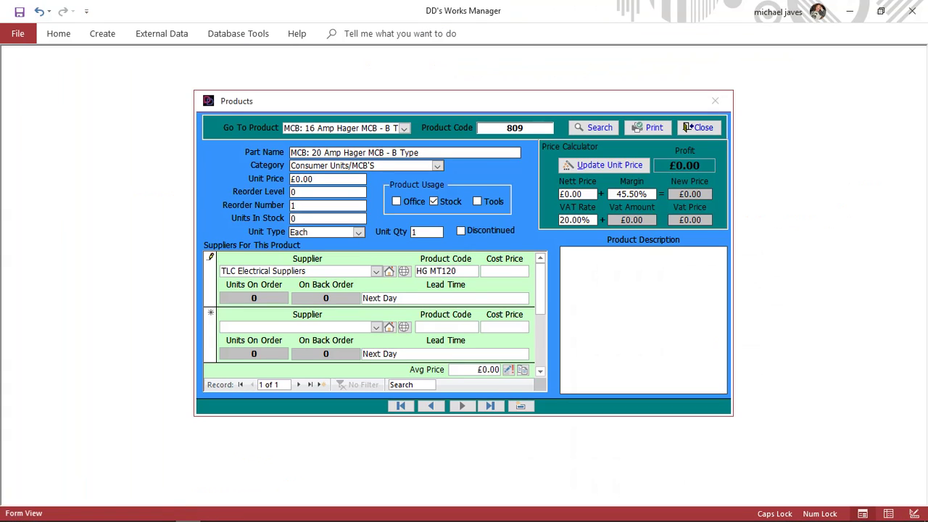
text(2.50)
key(Tab)
click(508, 370)
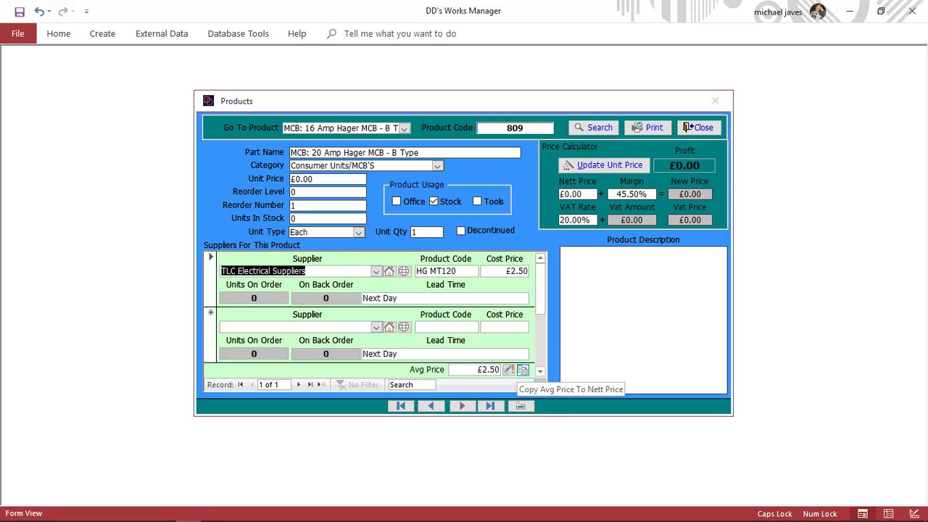
Step: Copy the average price to the nett price and update the product's unit price from the price calculator
click(522, 370)
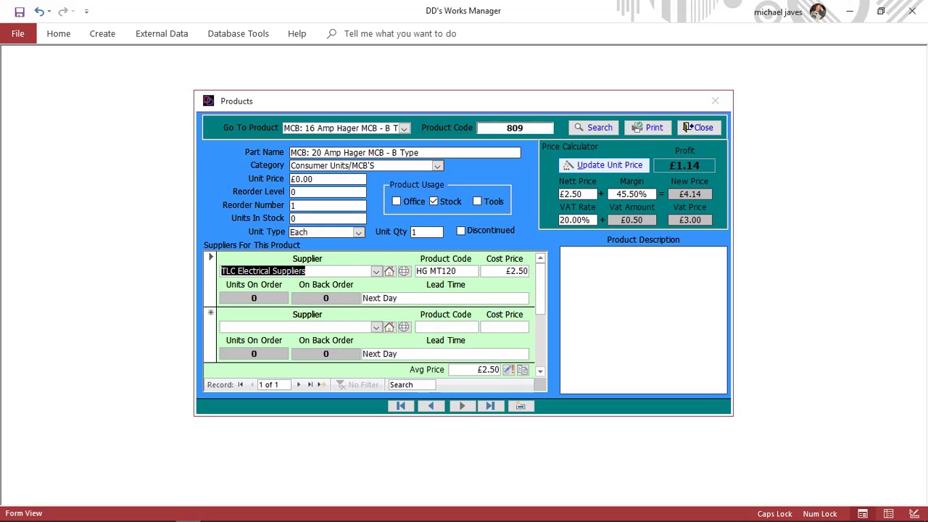
key(alt+u)
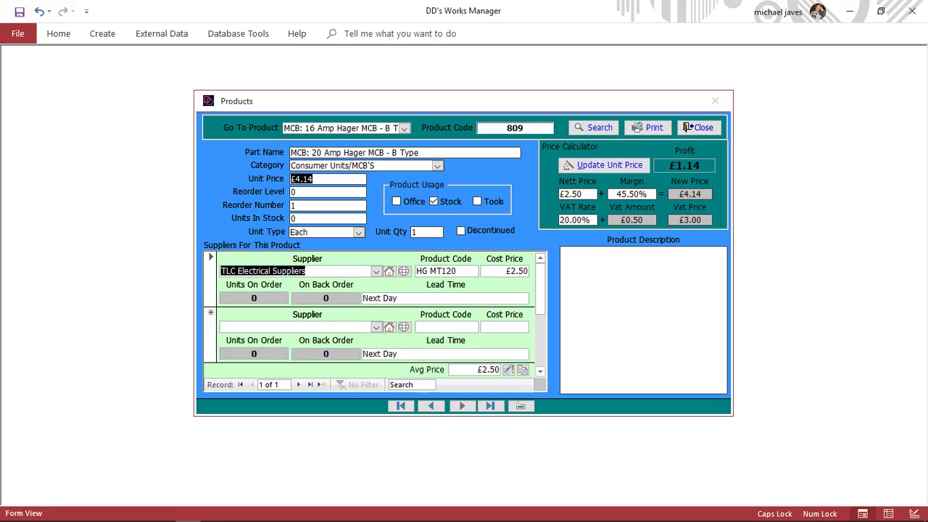
key(F2)
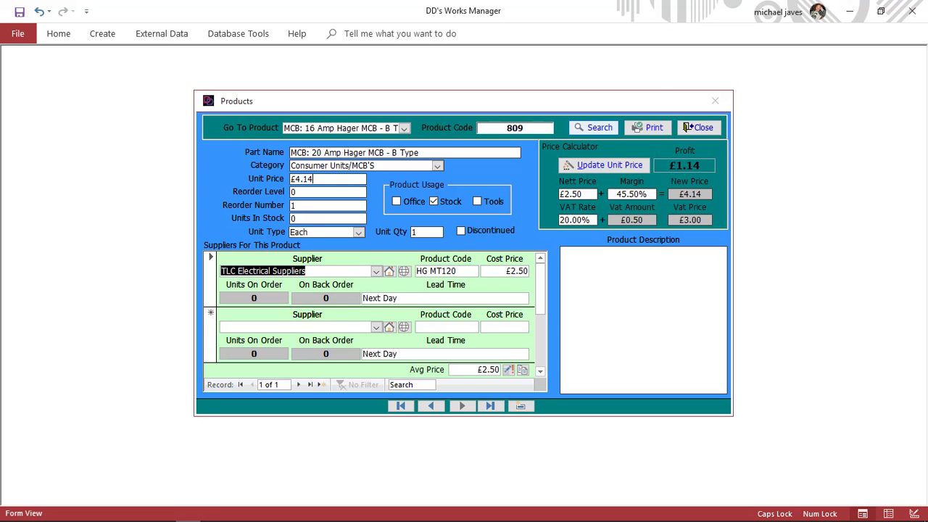
Step: Open the product search form
click(593, 127)
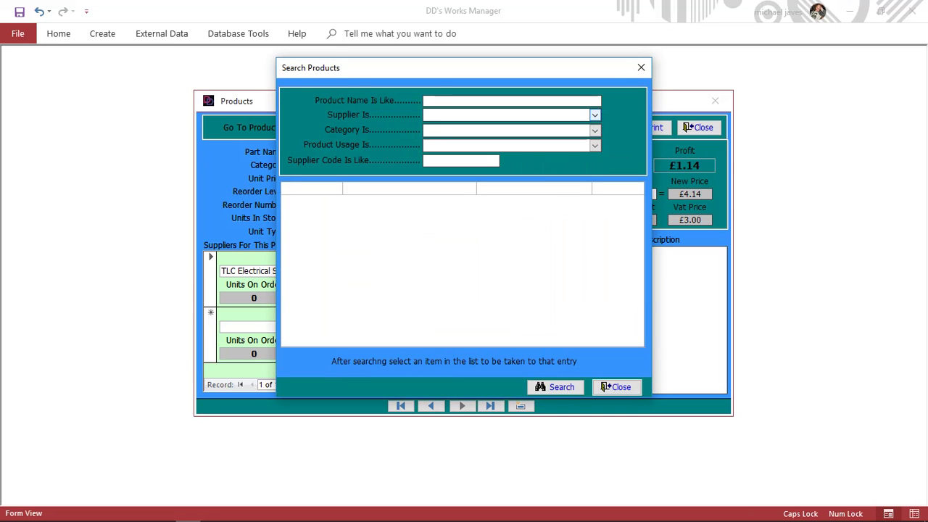
click(594, 114)
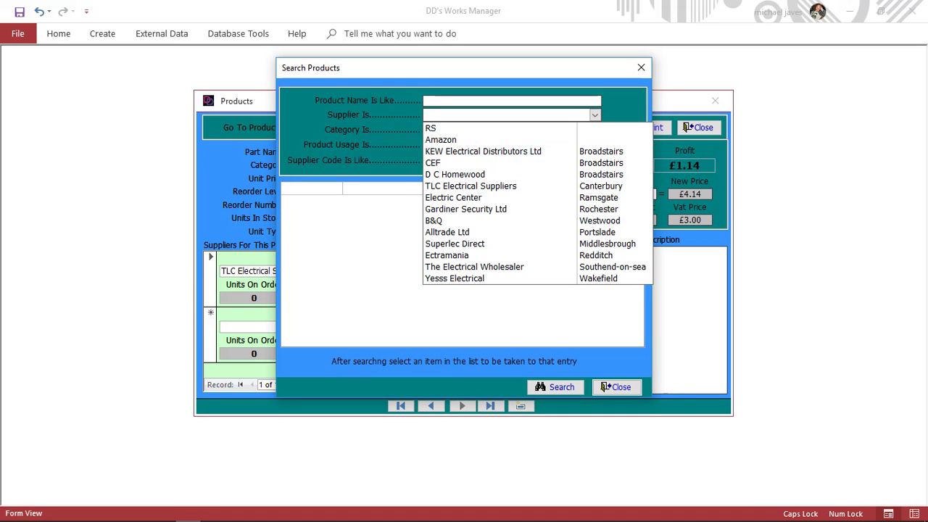
key(Return)
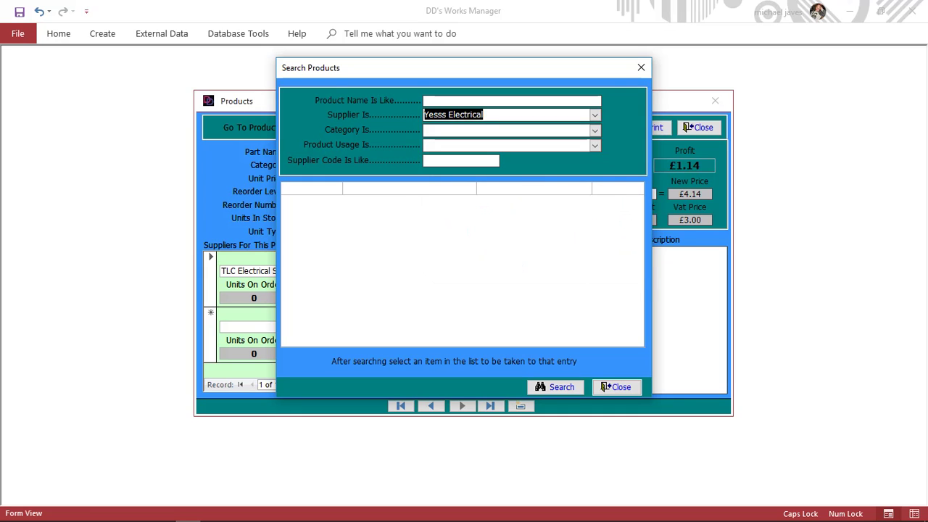
click(594, 115)
click(595, 114)
key(Delete)
click(595, 115)
click(594, 115)
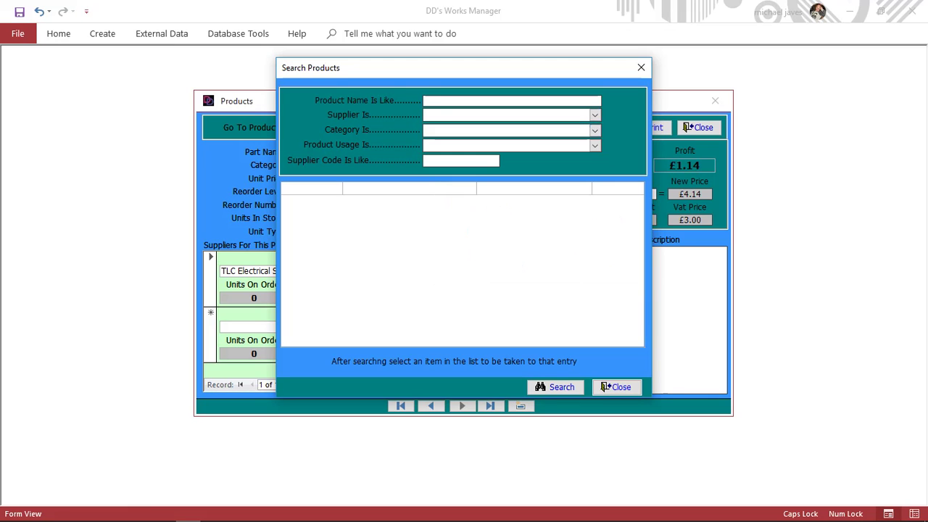
click(594, 145)
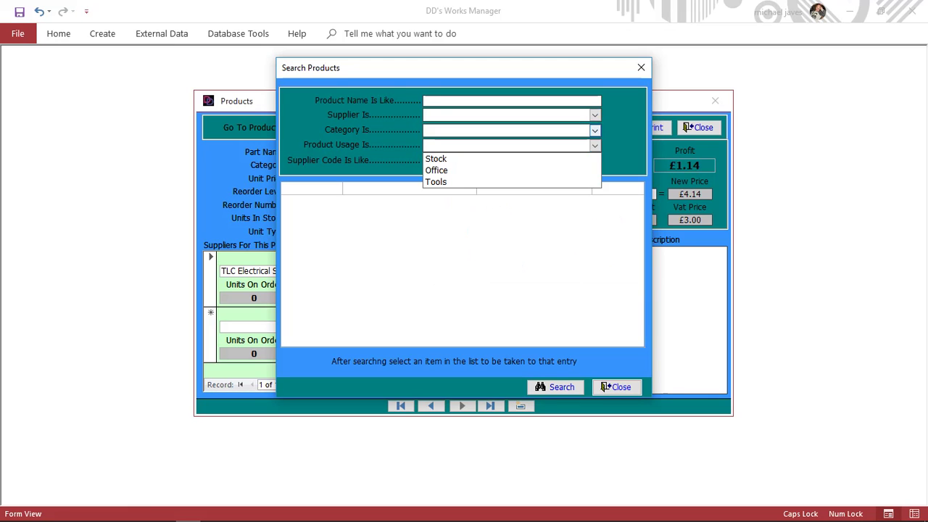
Step: Search the products with the category filter set to CCTV
click(594, 129)
key(Down)
key(Down)
key(Down)
key(Down)
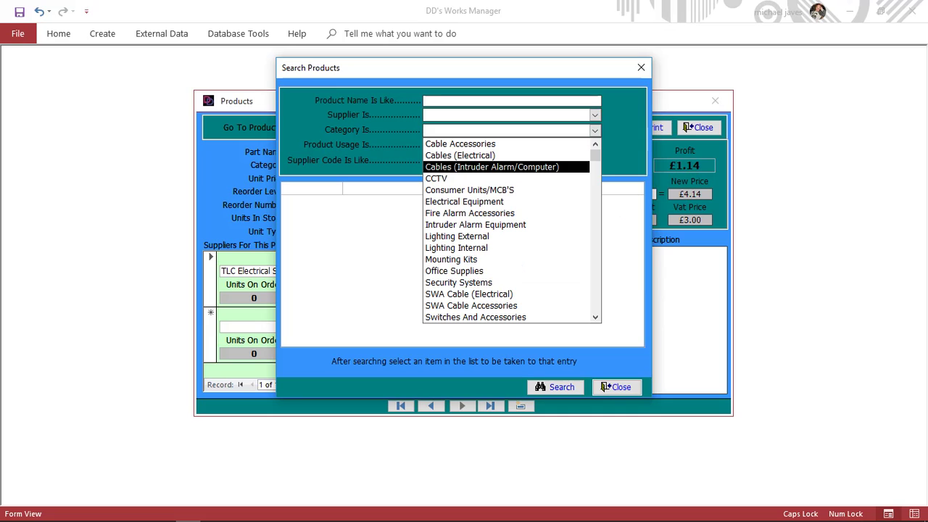
key(Return)
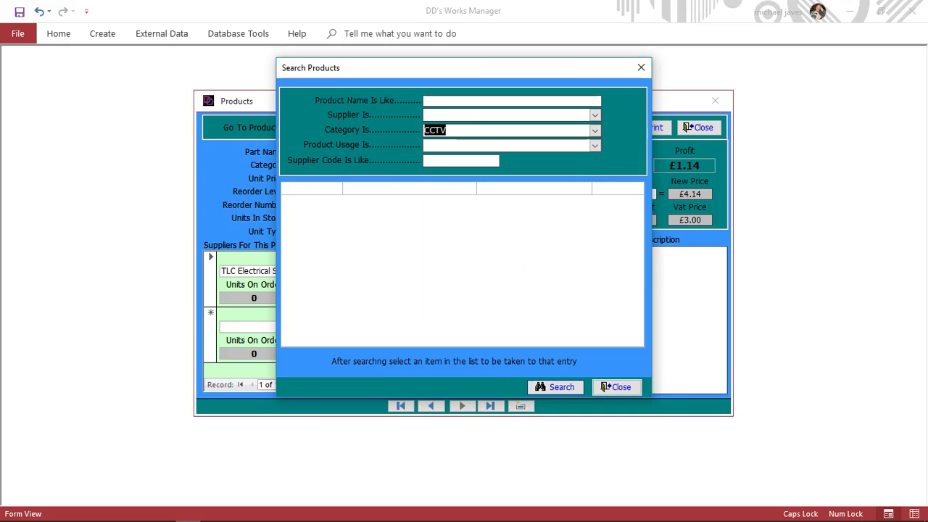
click(555, 387)
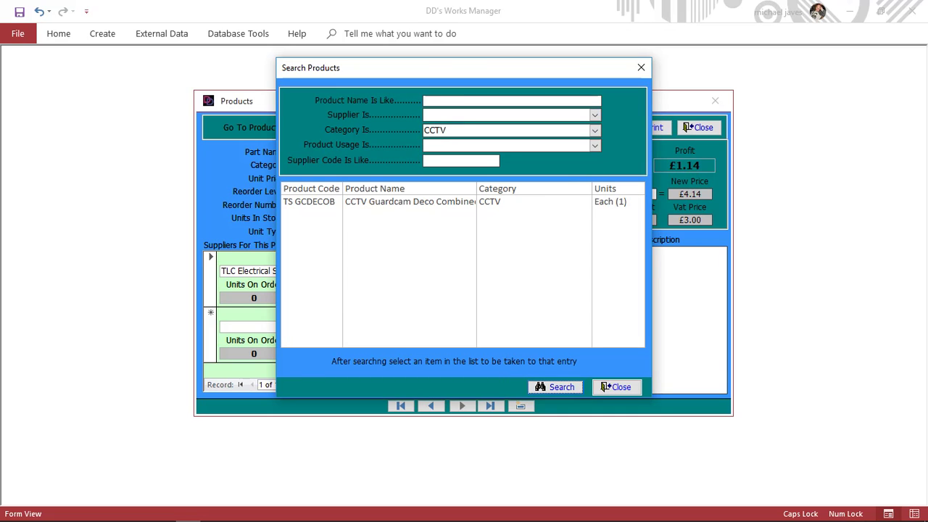
Step: Search the Cables (Intruder Alarm/Computer) category and open the Cable 8 Core White (Per 100M) product with code CA LV8
click(594, 130)
key(Up)
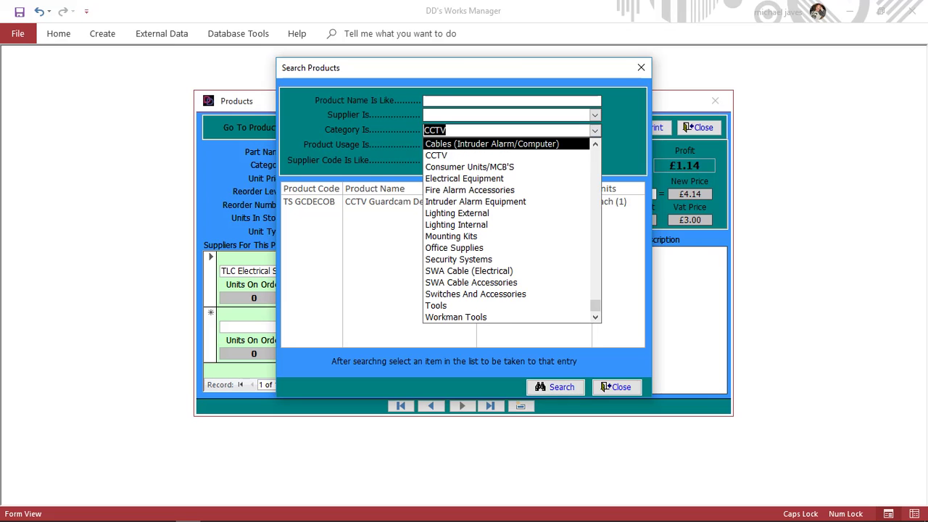
key(Return)
click(555, 387)
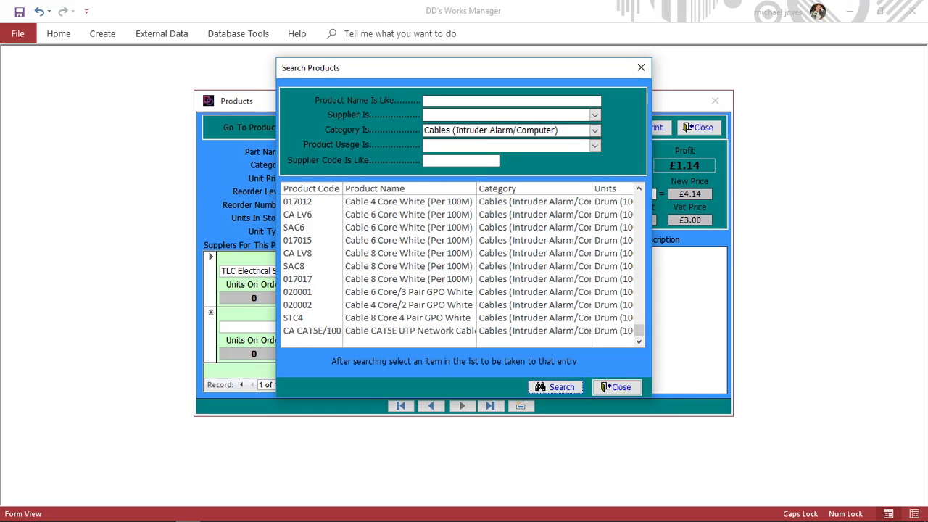
click(408, 253)
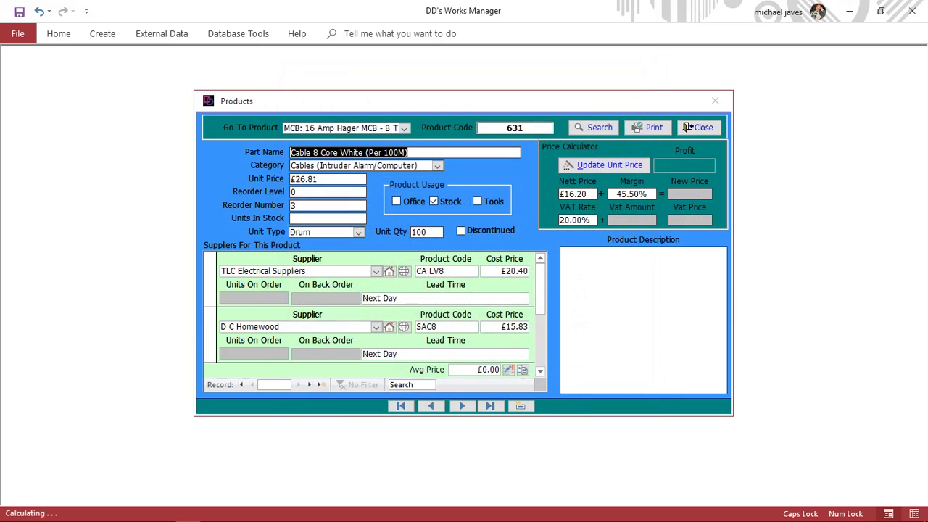